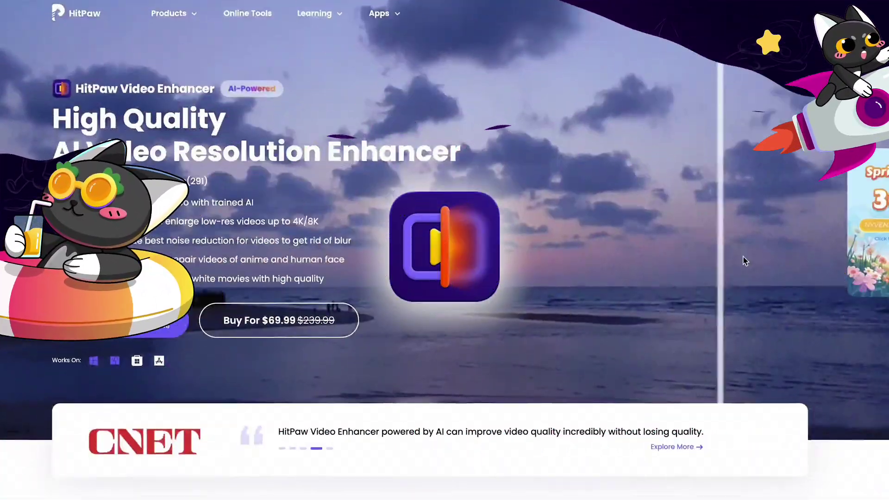
- Scroll through the feature highlights on the HitPaw Video Enhancer product page
scroll(744, 258, down, 2)
scroll(744, 261, down, 7)
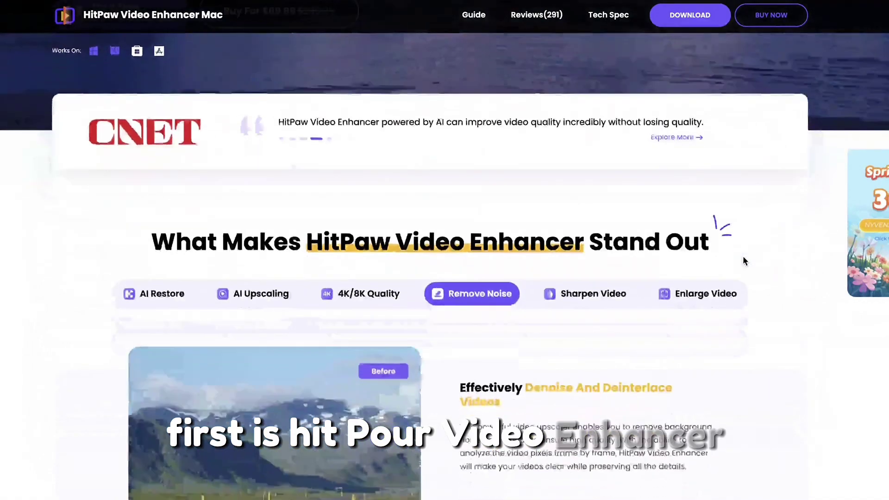
scroll(745, 261, down, 5)
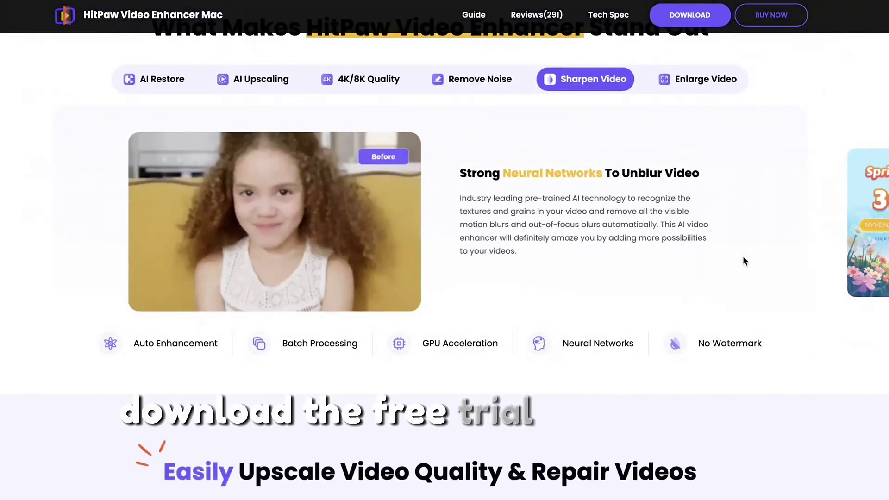
scroll(744, 258, down, 3)
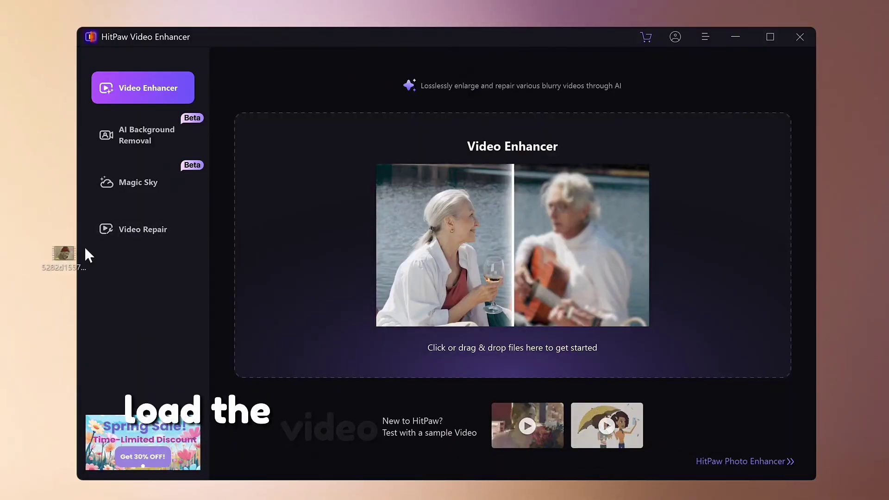
- Load the red-hat portrait clip, play and pause it, and move its start point later
drag(84, 247, 341, 226)
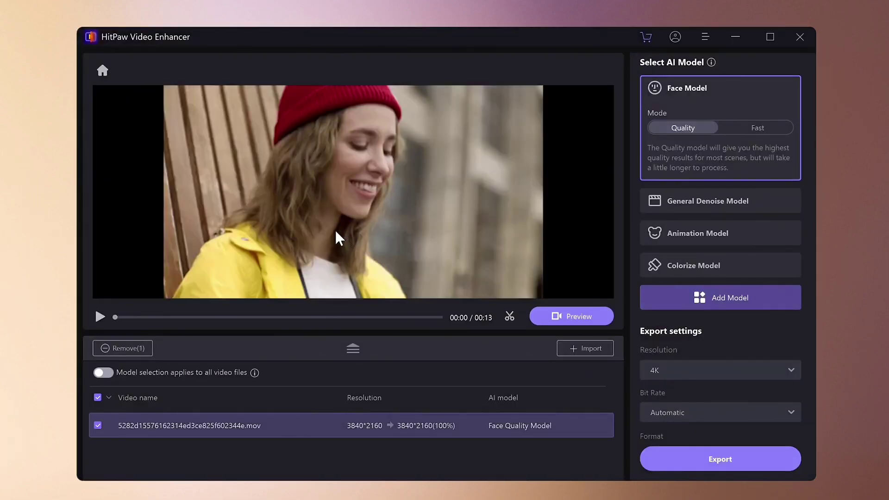
click(99, 317)
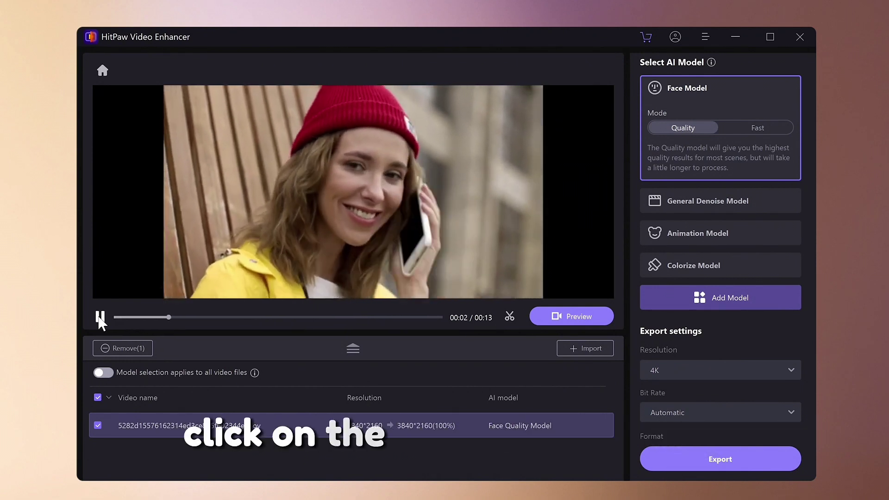
click(100, 318)
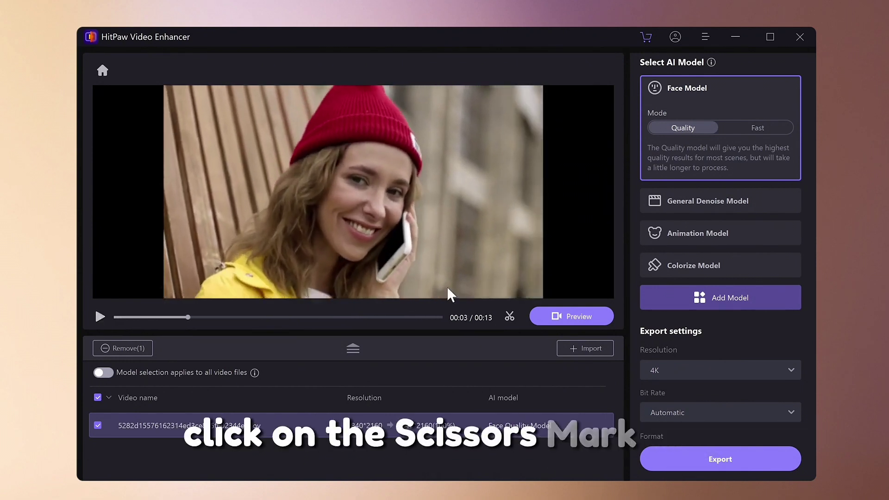
click(504, 314)
drag(123, 316, 108, 343)
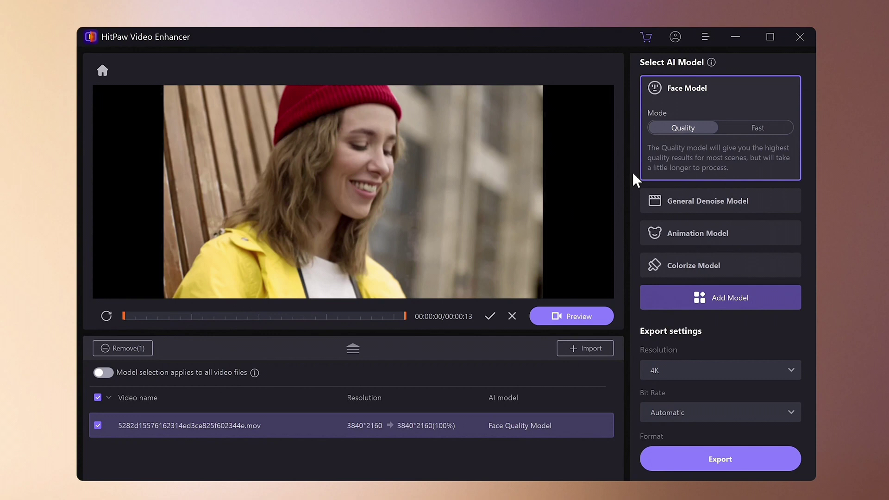
mouse_move(685, 123)
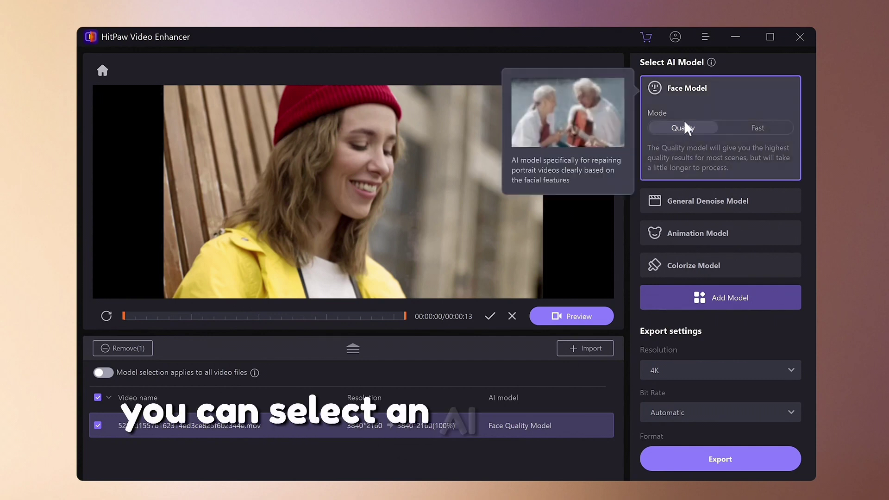
mouse_move(696, 187)
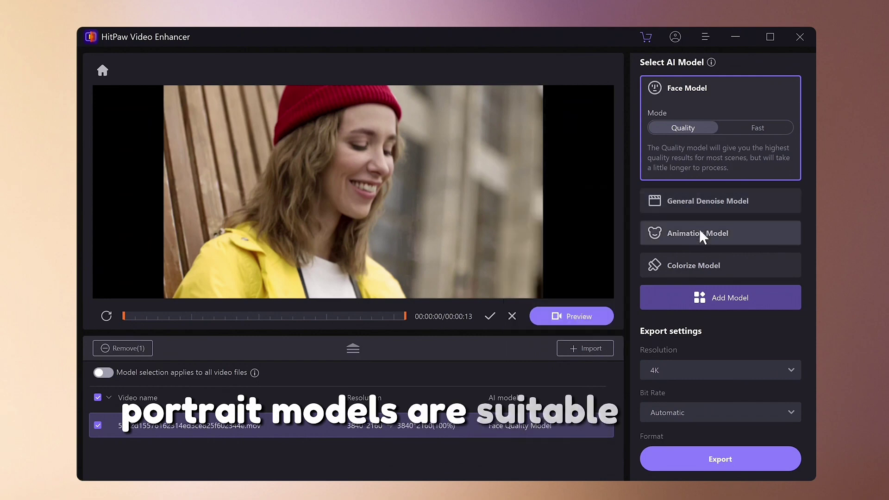
mouse_move(700, 229)
mouse_move(702, 260)
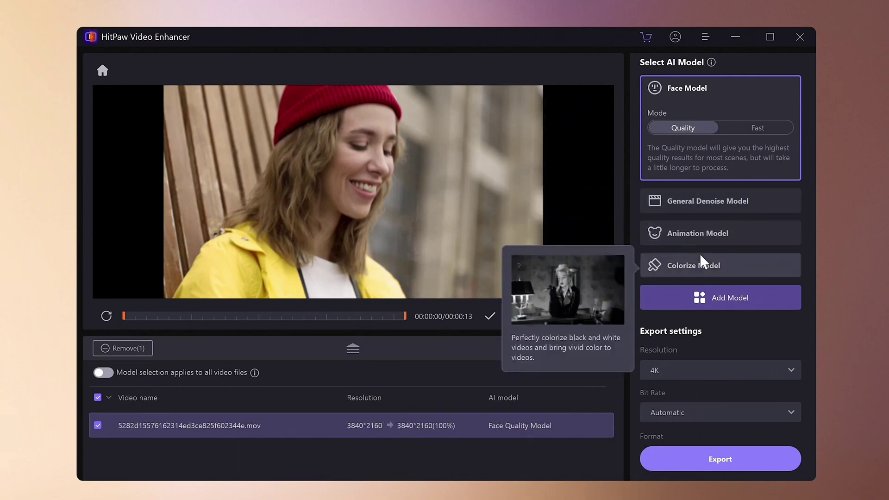
- Add the Color Enhancement Model from the Model Library
click(699, 299)
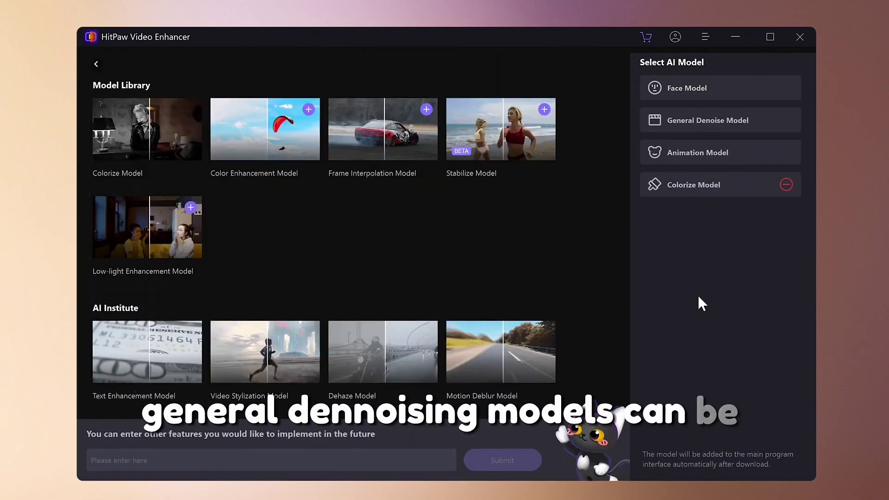
scroll(508, 293, down, 2)
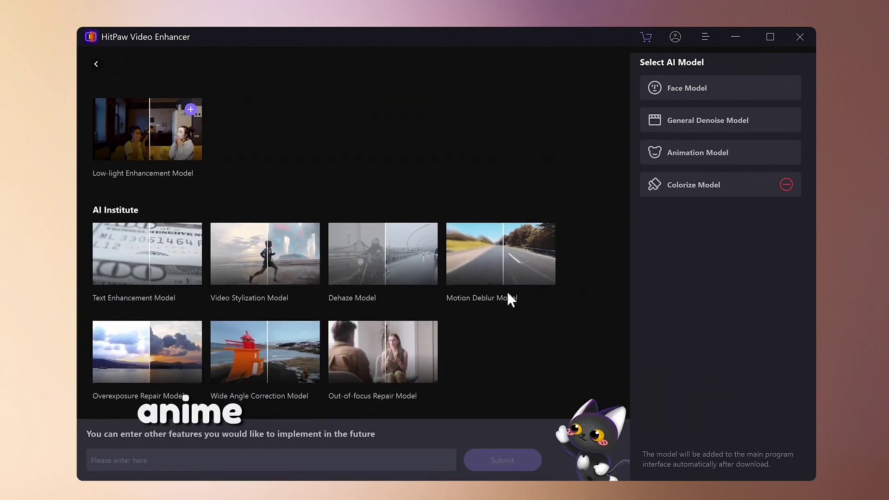
scroll(507, 291, up, 2)
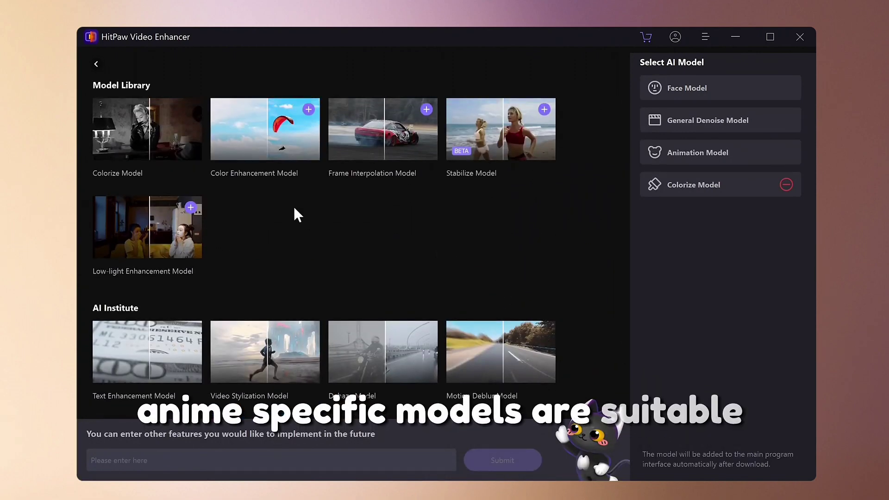
click(309, 110)
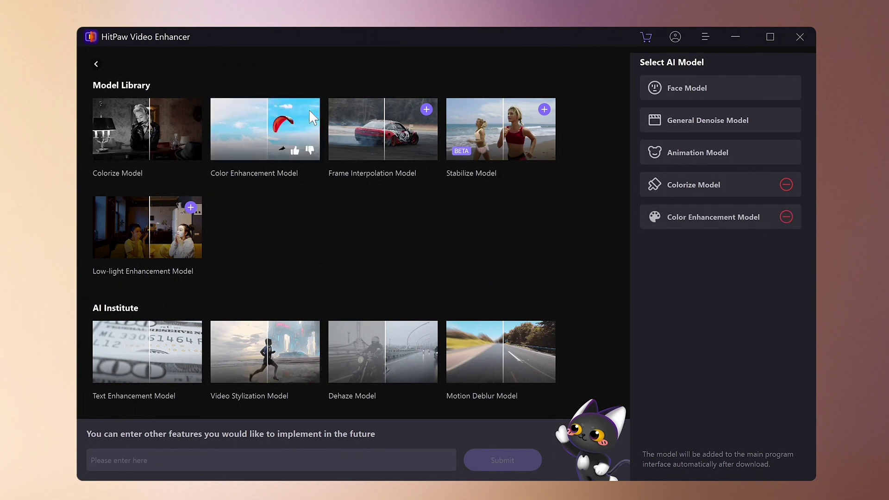
- Return from the Model Library and preview the Face Quality Model result beside the original
click(95, 65)
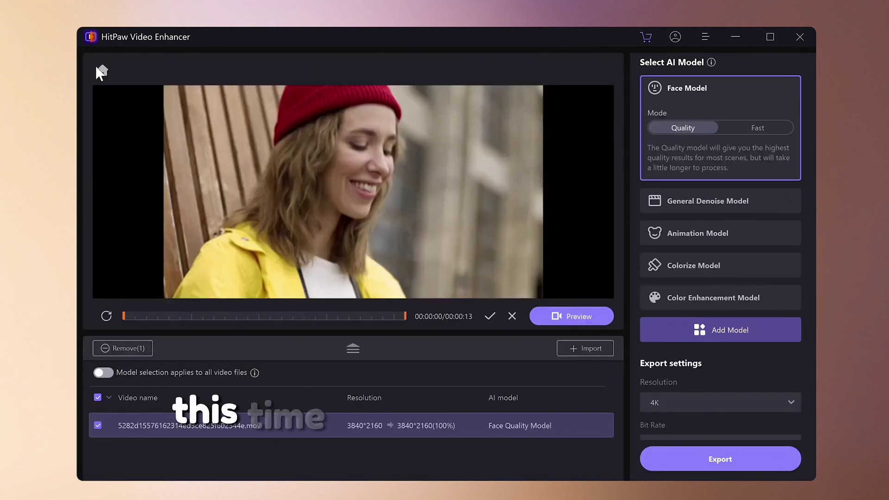
click(563, 319)
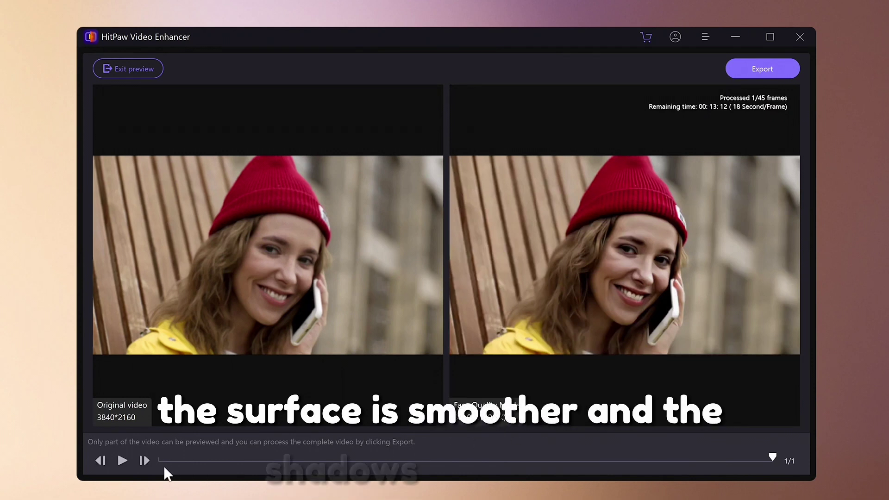
- Play the original-versus-enhanced comparison in the preview panes
click(123, 463)
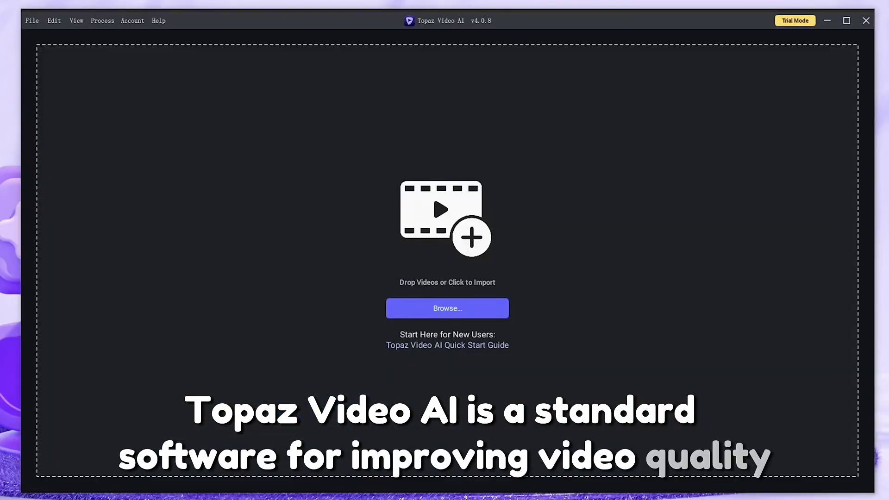
- Browse for the portrait video file to import into Topaz Video AI
click(420, 307)
- Open the portrait clip and apply the Upscale to 4K preset
double_click(160, 110)
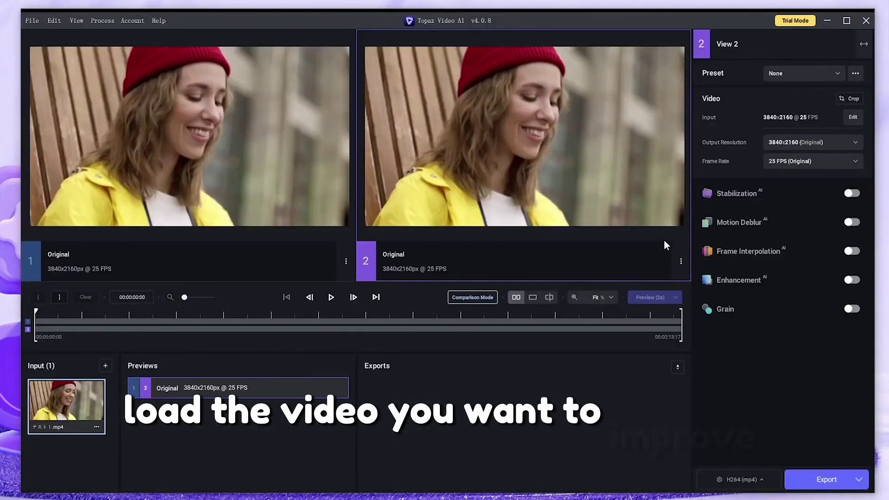
click(786, 74)
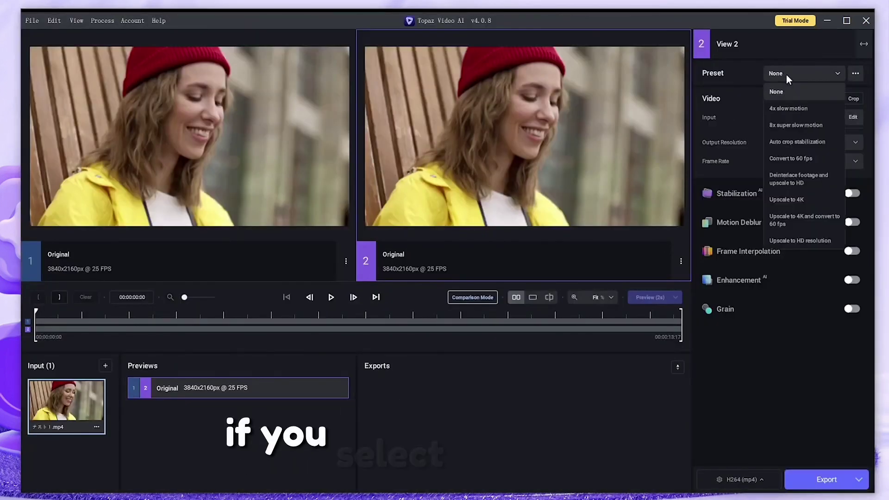
click(789, 199)
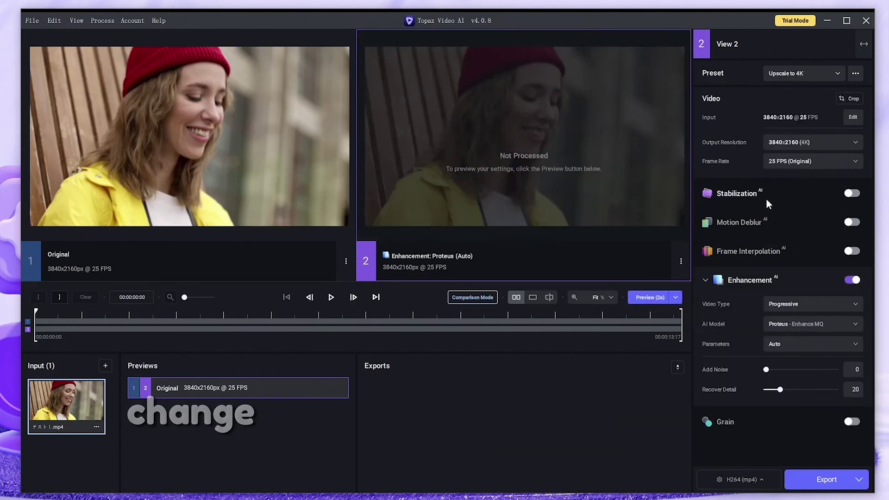
- Try the Motion Deblur and Frame Interpolation toggles, leaving both off
click(852, 222)
click(853, 222)
click(852, 251)
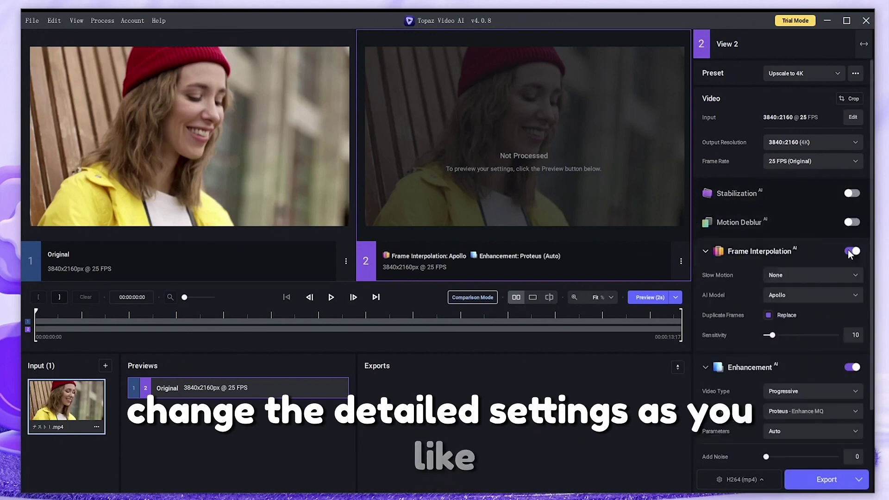
click(851, 251)
- Switch the Proteus enhancement parameters to Manual
click(810, 344)
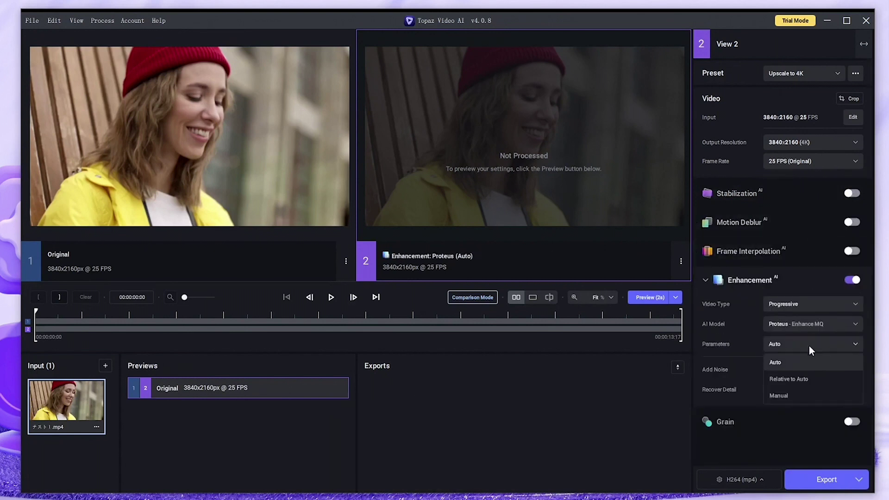
click(787, 395)
scroll(788, 398, down, 3)
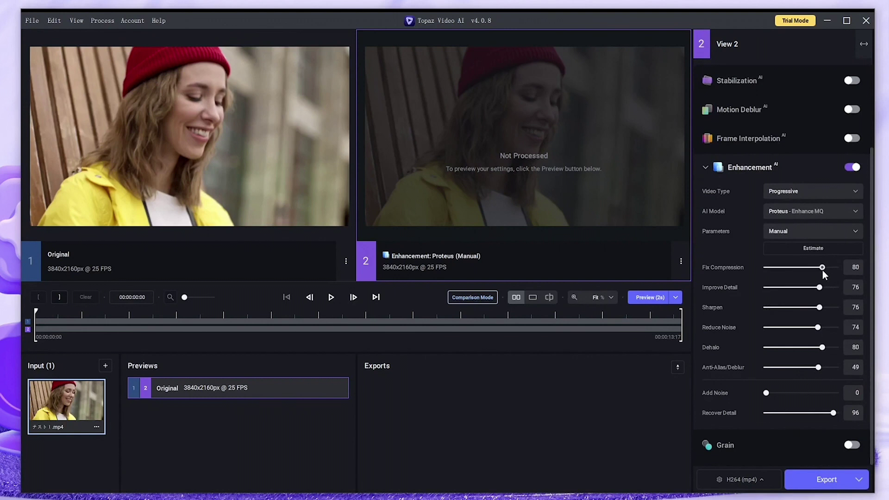
- Raise the Proteus sliders (Anti-Alias 76, Dehalo 94, Noise, Detail, Sharpen) and re-render the 2-second preview
click(643, 298)
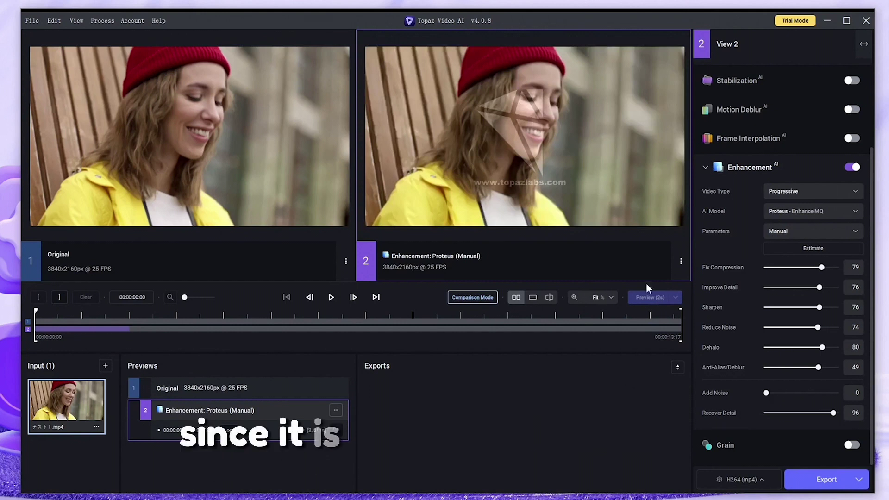
scroll(603, 152, up, 2)
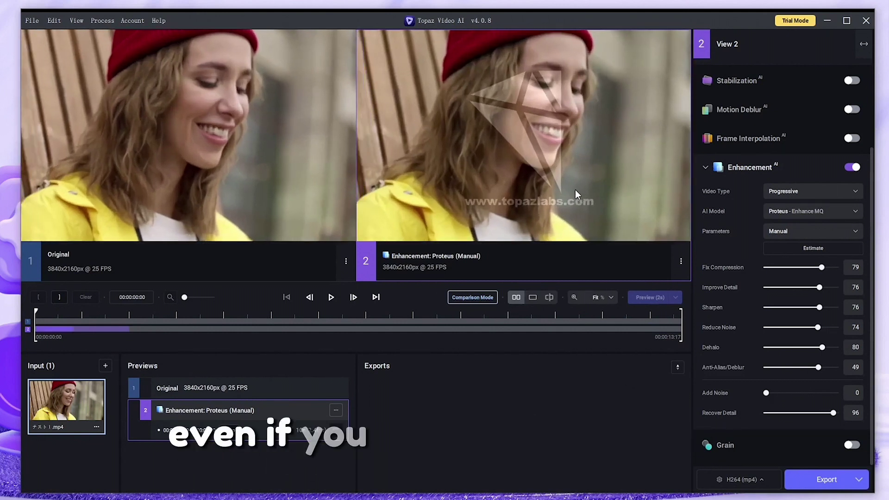
drag(819, 368, 828, 367)
drag(823, 348, 832, 347)
drag(818, 328, 831, 328)
drag(819, 287, 832, 307)
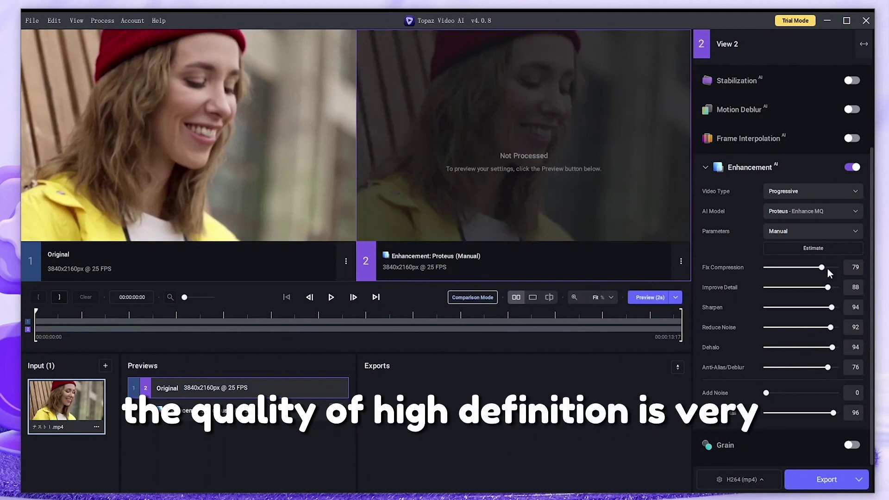
click(644, 297)
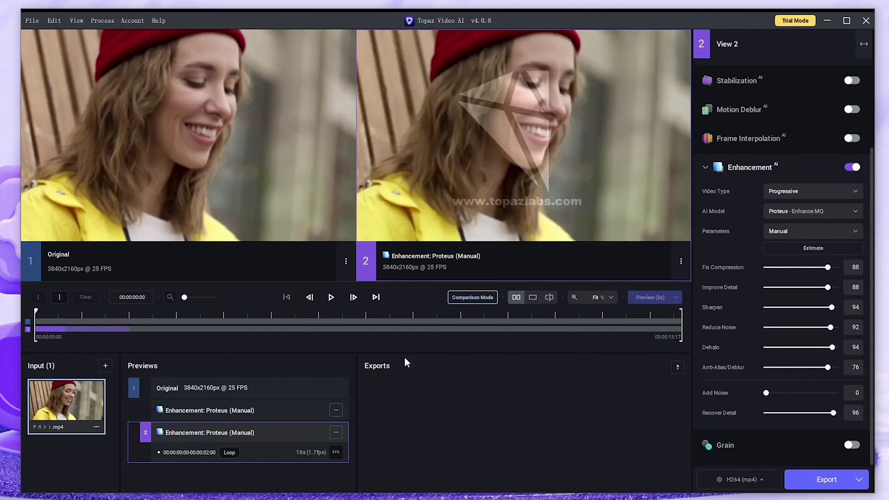
- Play the original and Proteus-enhanced previews side by side
click(331, 301)
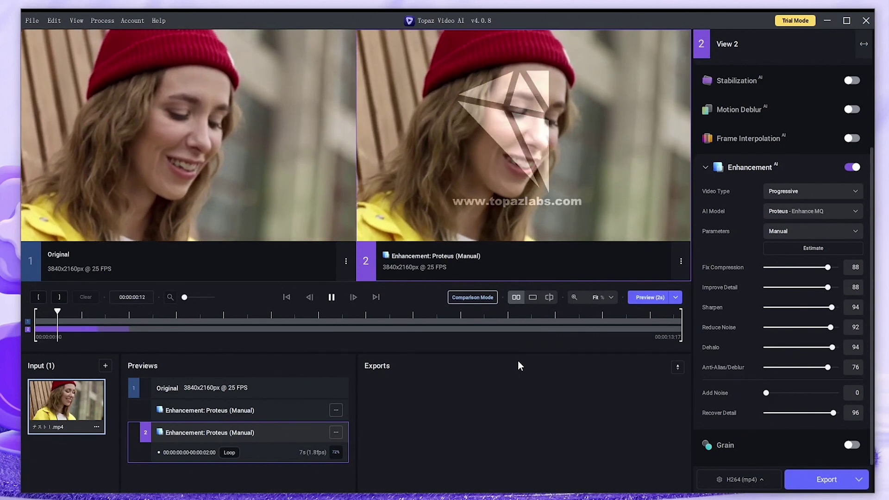
- Stop playback and keep the H264 encoder with High profile in Preview & Export Settings
click(332, 298)
click(752, 480)
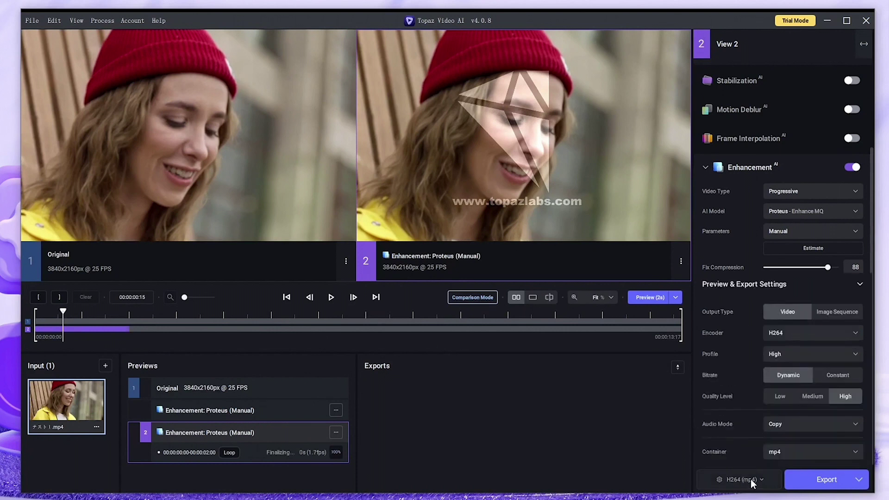
click(817, 333)
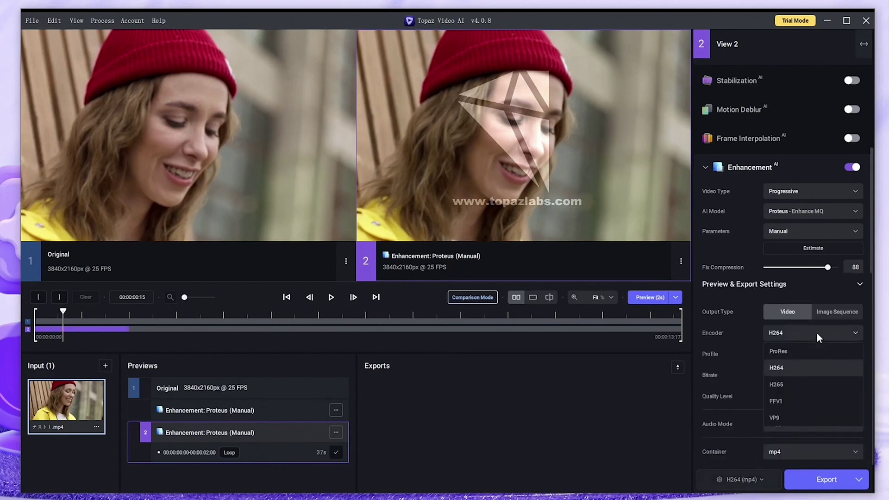
click(797, 366)
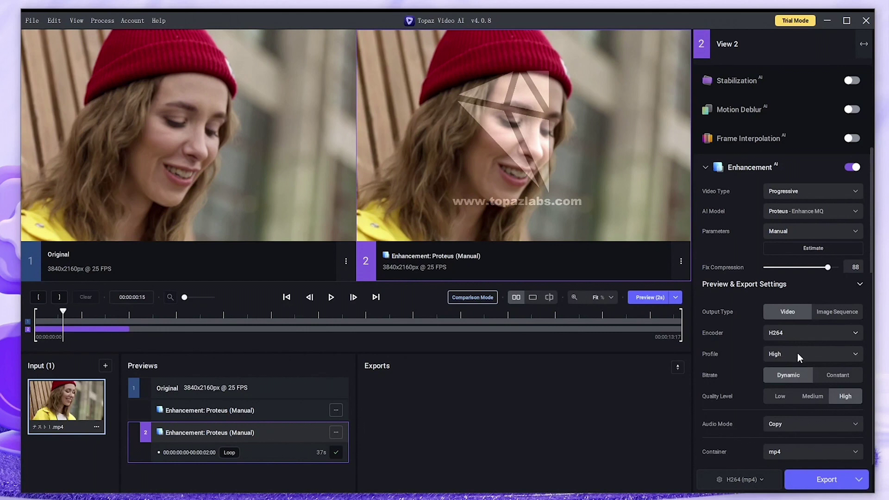
click(798, 353)
click(792, 370)
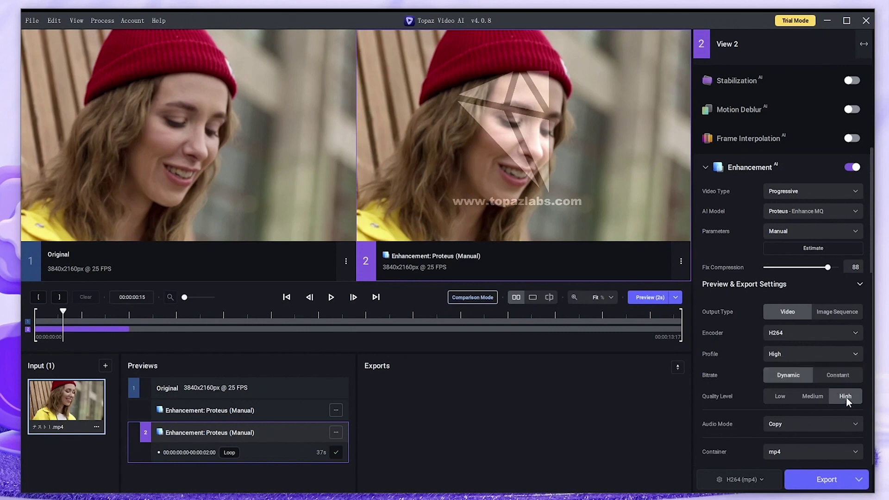